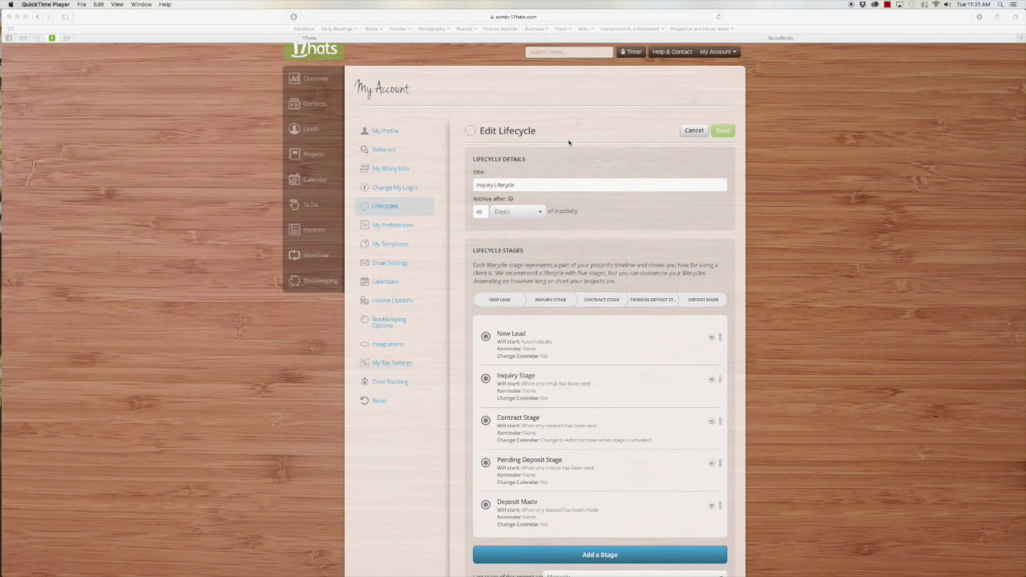
# On the Inquiry Lifecycle page, review the New Lead title and the Inquiry Stage start condition
pyautogui.scroll(-2, 426, 139)
pyautogui.scroll(3, 697, 409)
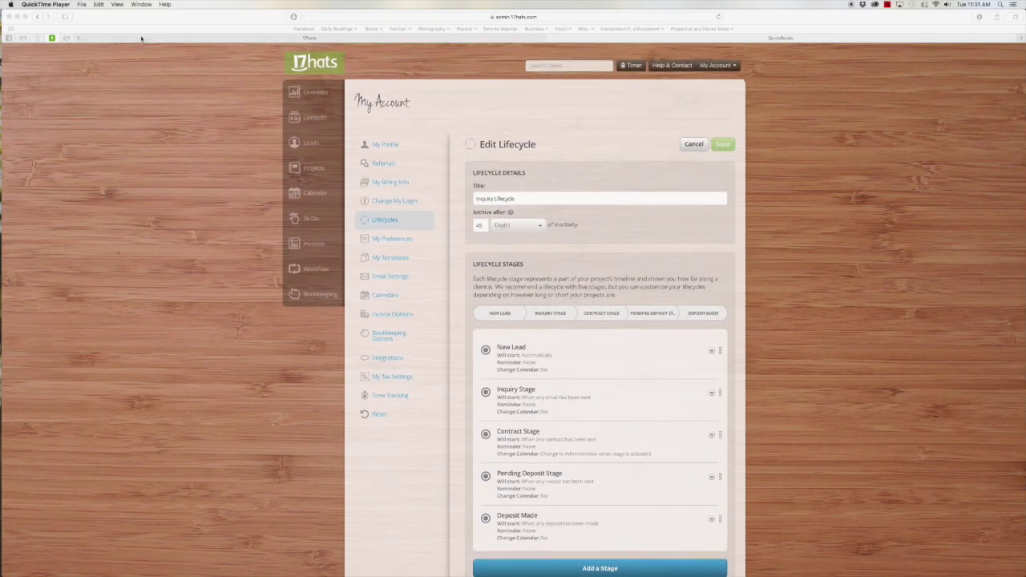
pyautogui.click(52, 37)
pyautogui.scroll(-3, 805, 324)
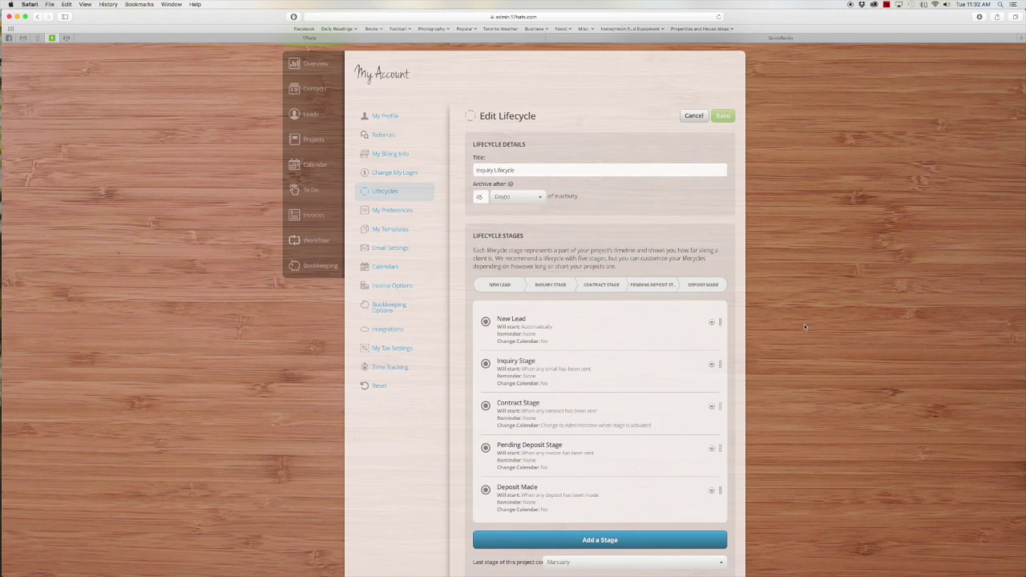
pyautogui.scroll(-1, 804, 328)
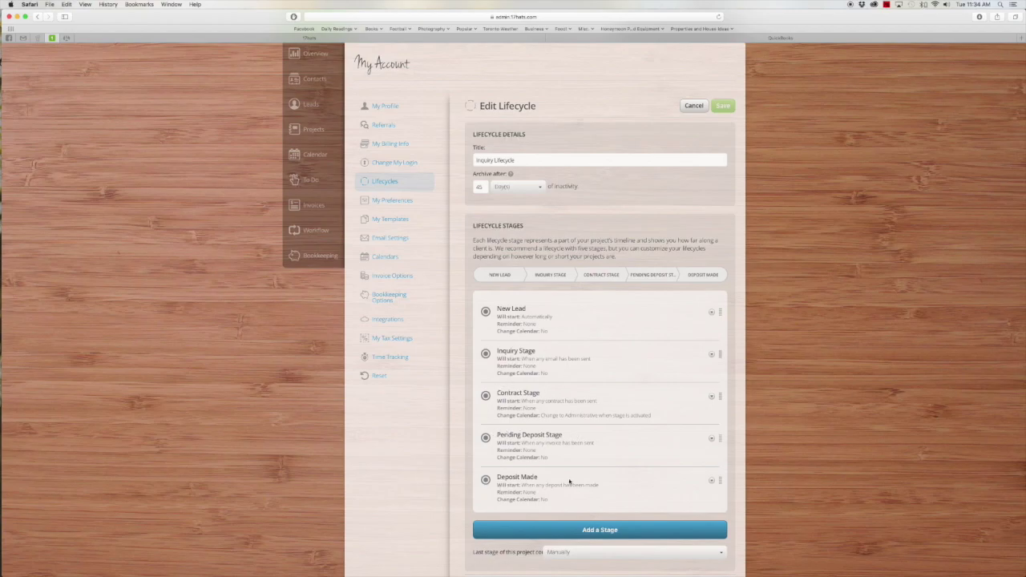
pyautogui.tripleClick(533, 310)
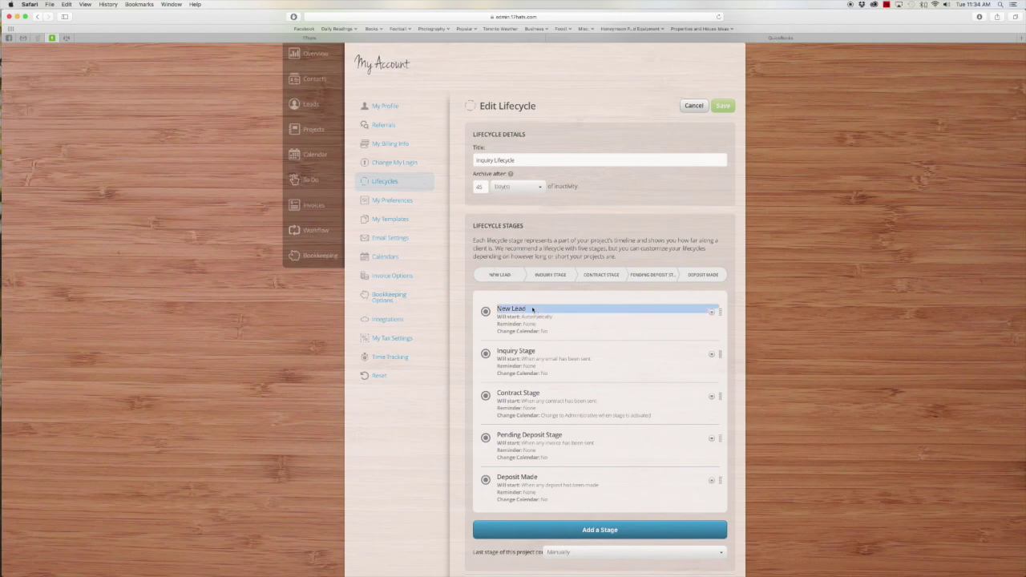
pyautogui.click(534, 300)
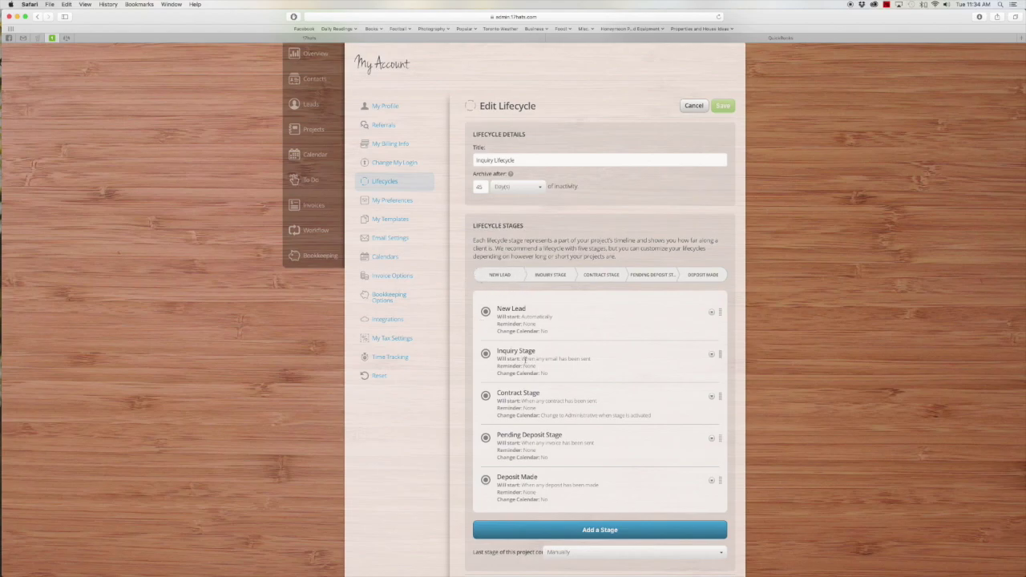
pyautogui.moveTo(524, 361); pyautogui.dragTo(592, 359)
pyautogui.click(593, 358)
pyautogui.tripleClick(596, 359)
pyautogui.click(539, 283)
pyautogui.moveTo(488, 358); pyautogui.dragTo(579, 357)
pyautogui.click(599, 362)
pyautogui.tripleClick(599, 361)
pyautogui.click(602, 375)
# Review the Contract, Pending Deposit and Deposit Made stages' start conditions
pyautogui.moveTo(522, 405); pyautogui.dragTo(614, 405)
pyautogui.click(615, 404)
pyautogui.moveTo(522, 443); pyautogui.dragTo(600, 443)
pyautogui.click(606, 449)
pyautogui.moveTo(498, 478); pyautogui.dragTo(544, 477)
pyautogui.moveTo(536, 481); pyautogui.dragTo(602, 486)
pyautogui.click(604, 488)
pyautogui.moveTo(598, 486); pyautogui.dragTo(545, 486)
pyautogui.click(522, 475)
# Keep the last stage's ending setting as Manually
pyautogui.moveTo(470, 552); pyautogui.dragTo(518, 553)
pyautogui.scroll(-2, 552, 488)
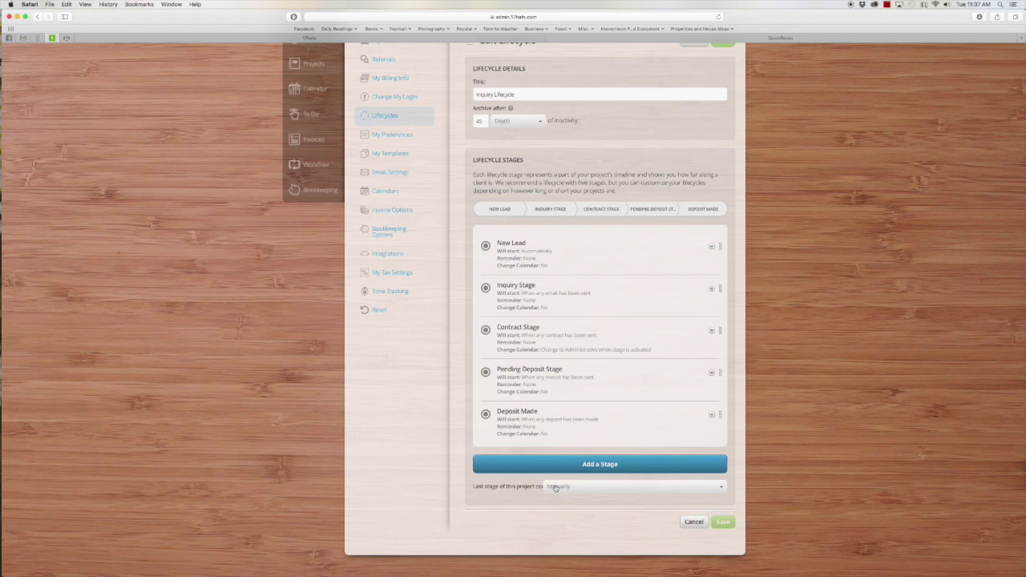
pyautogui.scroll(1, 615, 374)
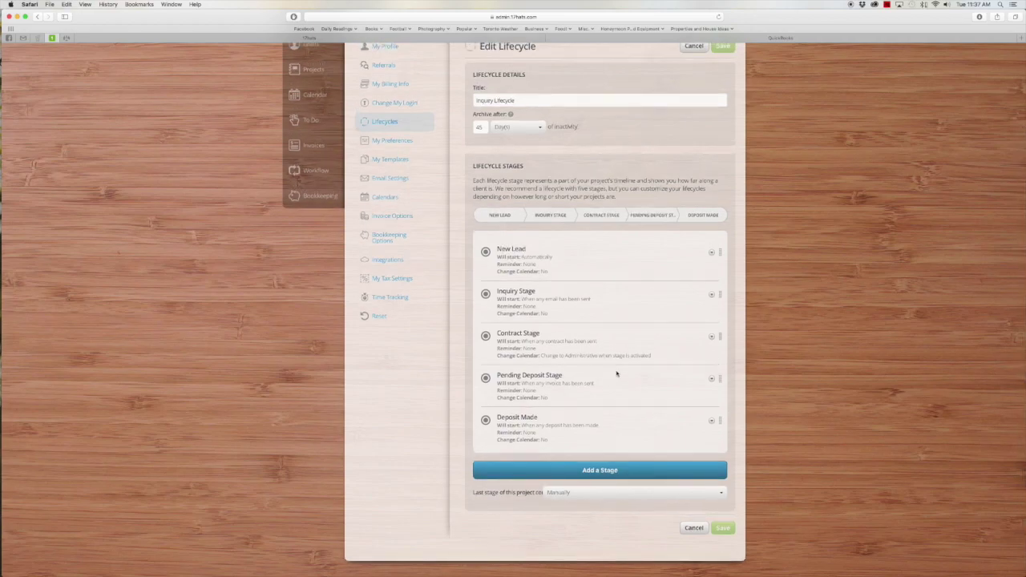
pyautogui.click(560, 493)
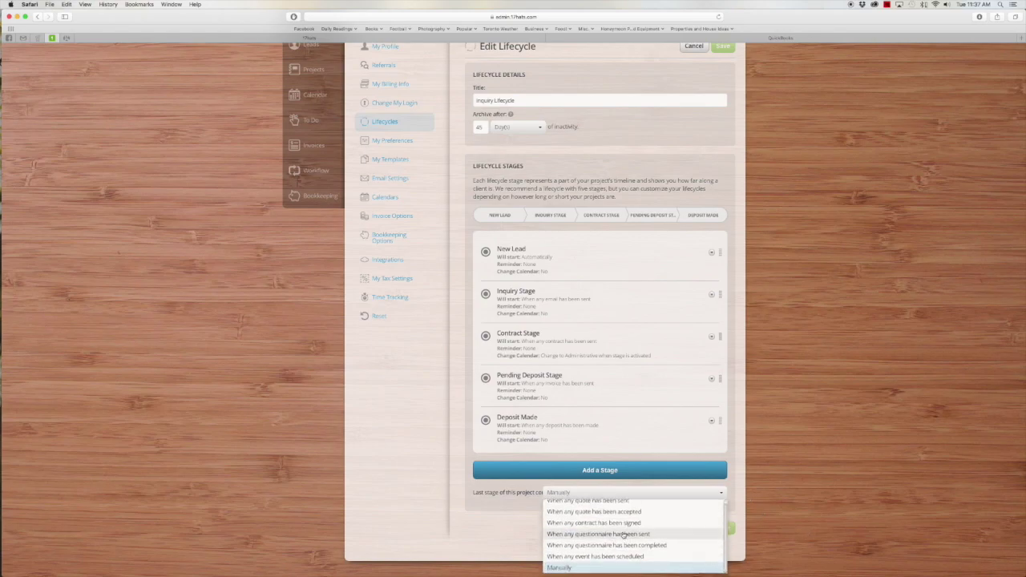
pyautogui.scroll(-1, 615, 543)
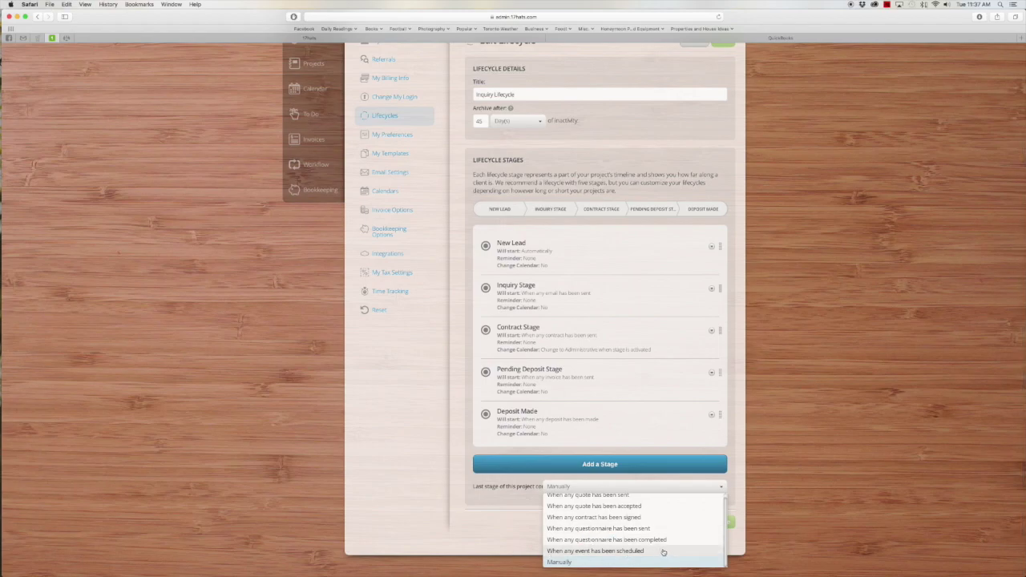
pyautogui.click(751, 497)
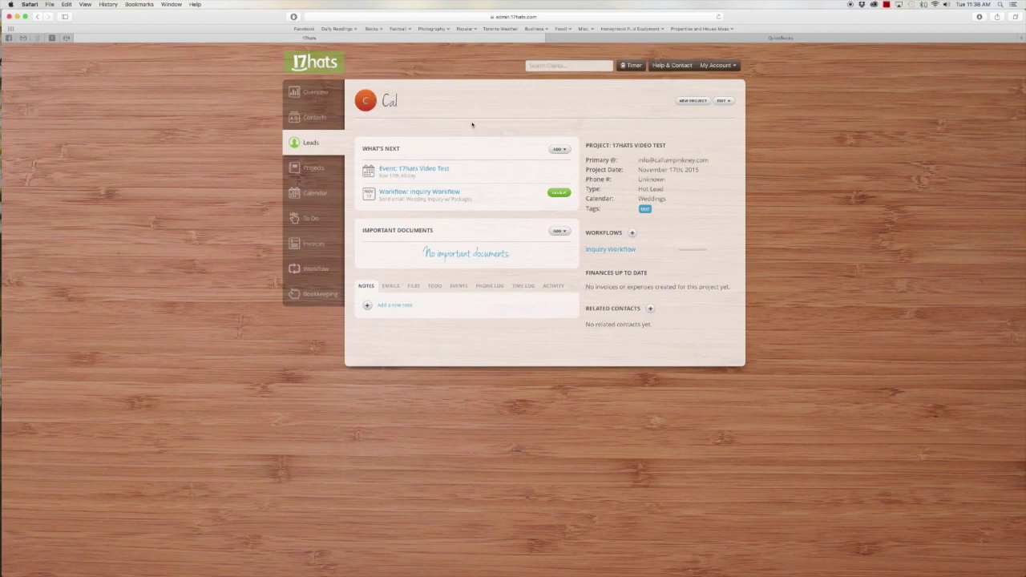
# On the lead's project page, check the event date and Hot Lead type, then open the Edit menu
pyautogui.tripleClick(401, 175)
pyautogui.moveTo(639, 190); pyautogui.dragTo(681, 188)
pyautogui.click(723, 100)
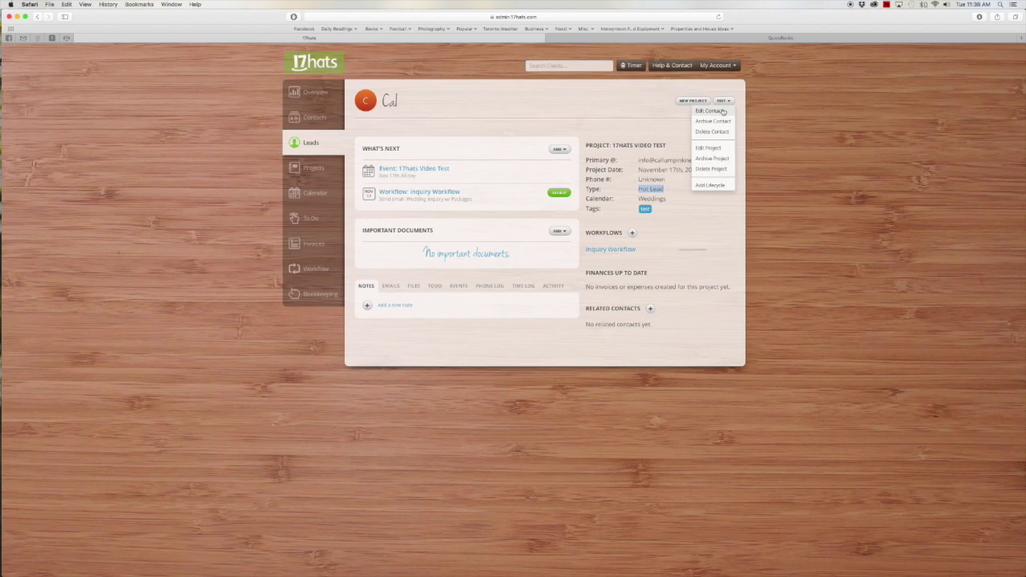
# Assign Inquiry Lifecycle to the project from the Select Lifecycle dropdown and update
pyautogui.click(709, 185)
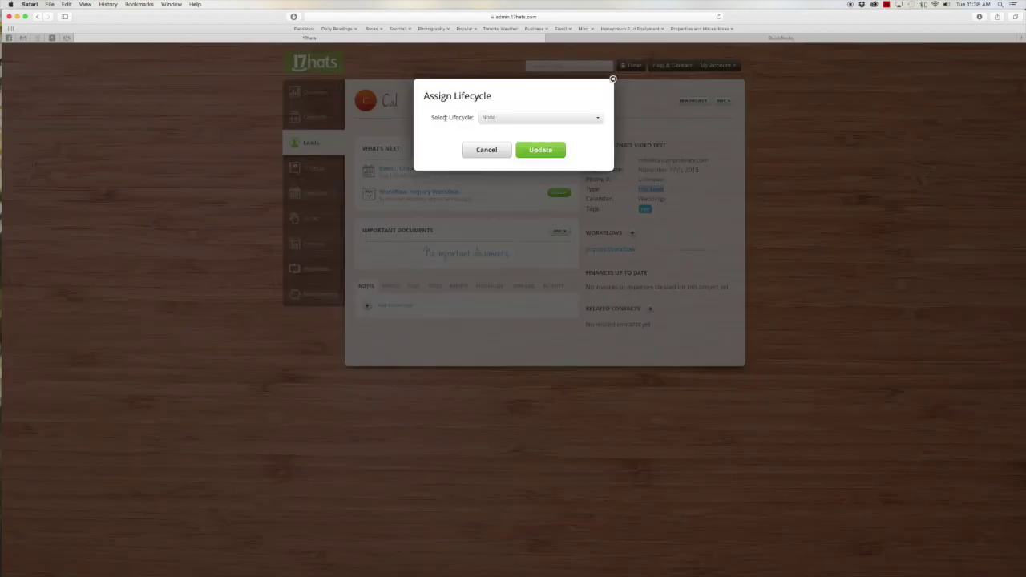
pyautogui.click(509, 118)
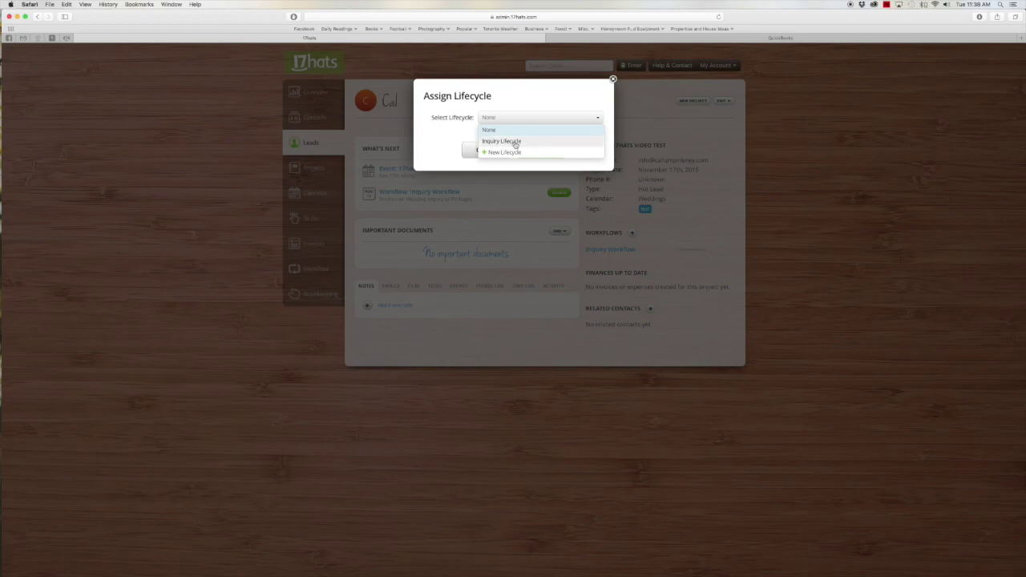
pyautogui.click(514, 142)
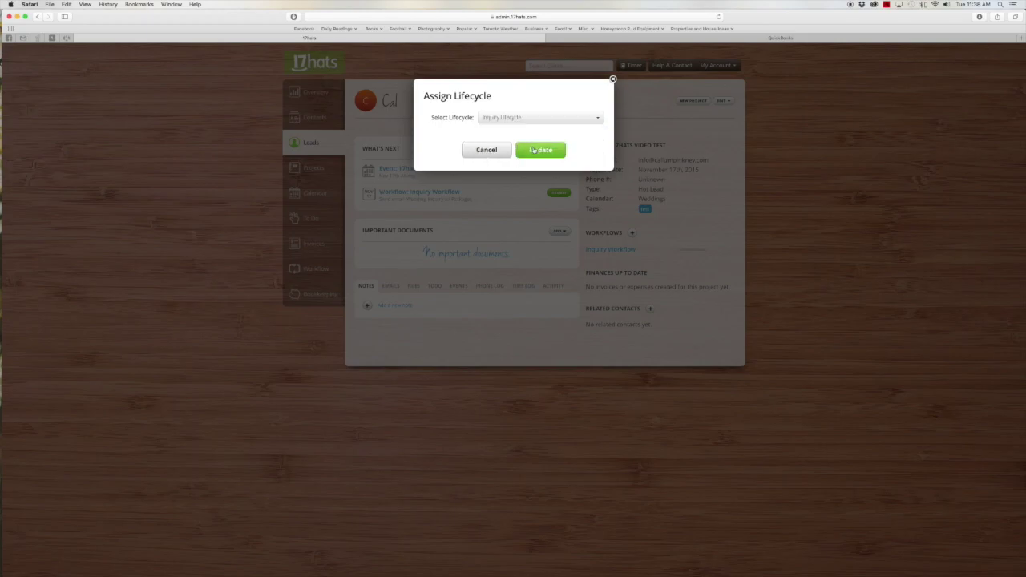
pyautogui.click(535, 150)
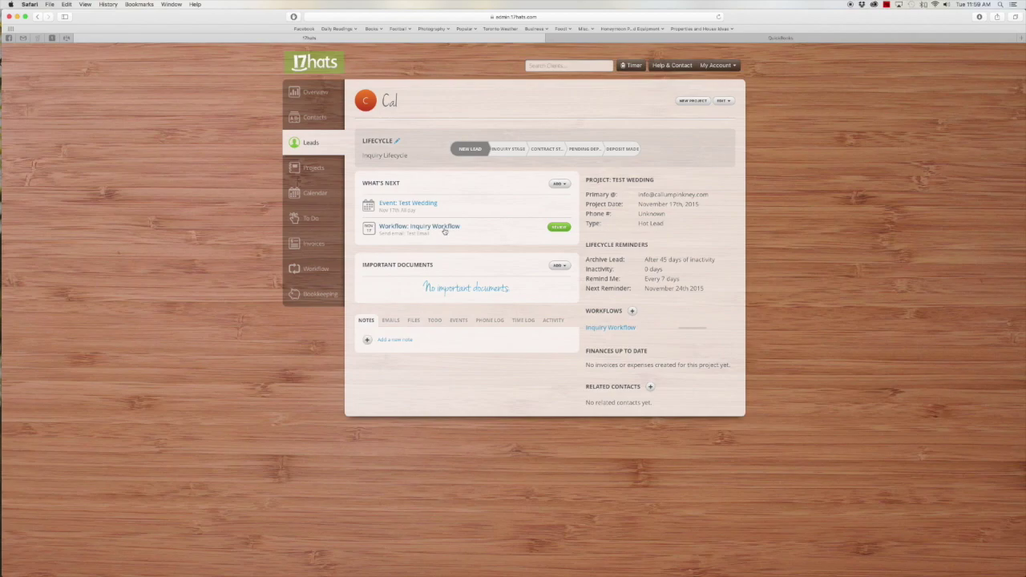
# Open the 'Workflow: Inquiry Workflow' link under What's Next
pyautogui.click(444, 228)
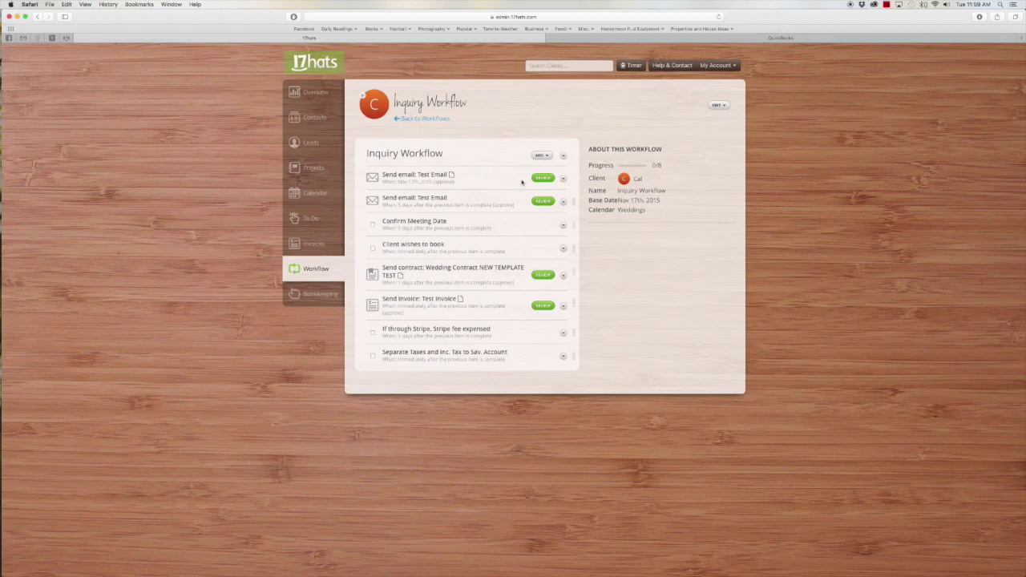
# Approve the first Test Email step, then go back to the lead's page
pyautogui.moveTo(649, 165); pyautogui.dragTo(670, 172)
pyautogui.click(675, 172)
pyautogui.click(540, 178)
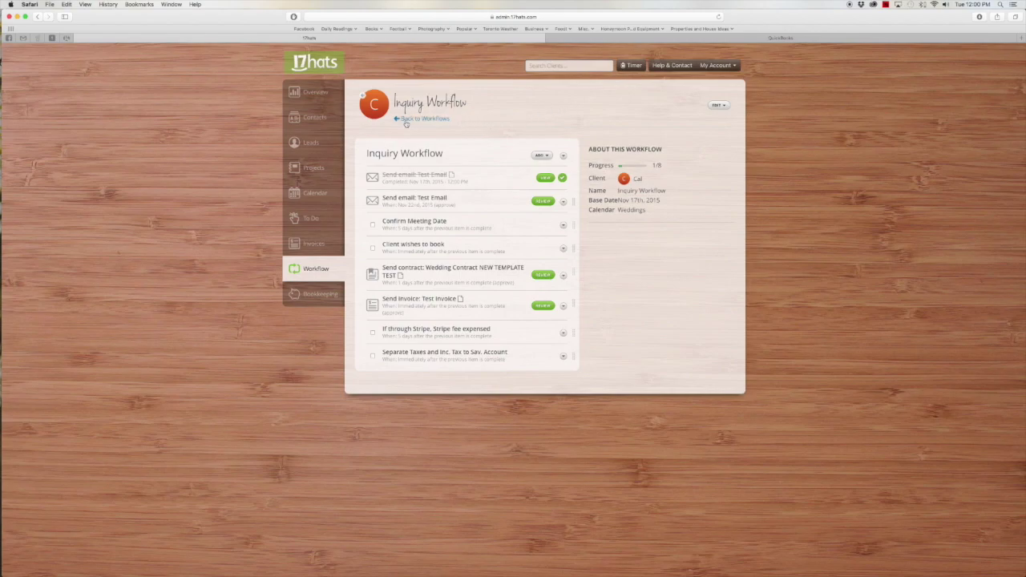
pyautogui.click(364, 99)
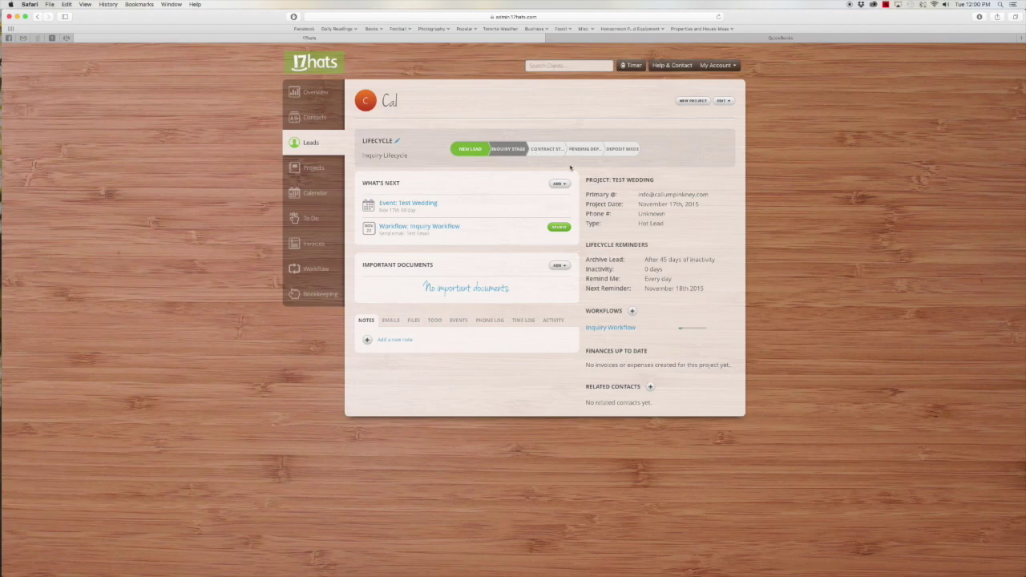
# Reopen 'Workflow: Inquiry Workflow' from the What's Next panel
pyautogui.click(442, 229)
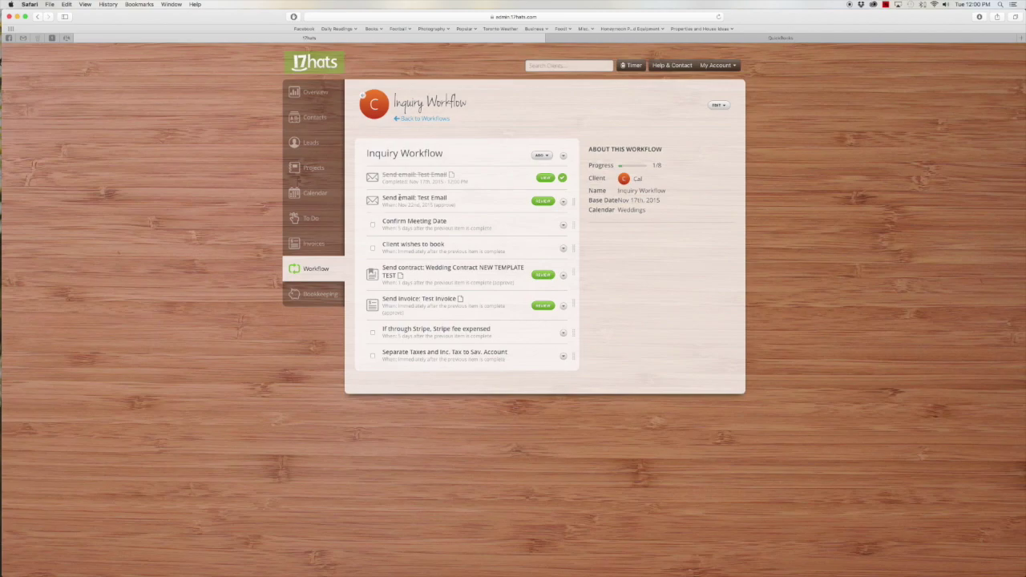
# Delete the duplicate Test Email step and check off Confirm Meeting Date and Client wishes to book
pyautogui.click(563, 201)
pyautogui.click(552, 222)
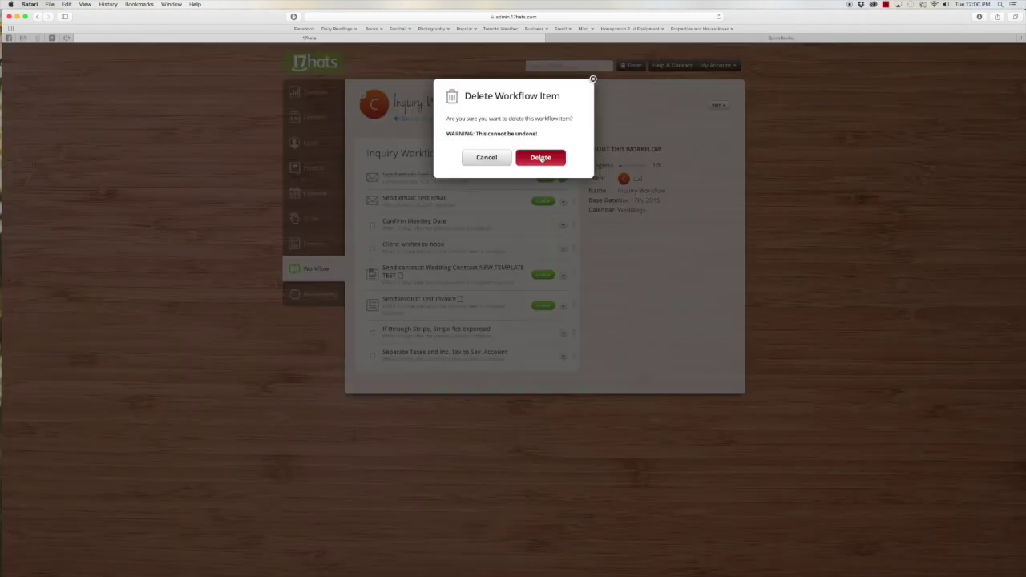
pyautogui.click(541, 157)
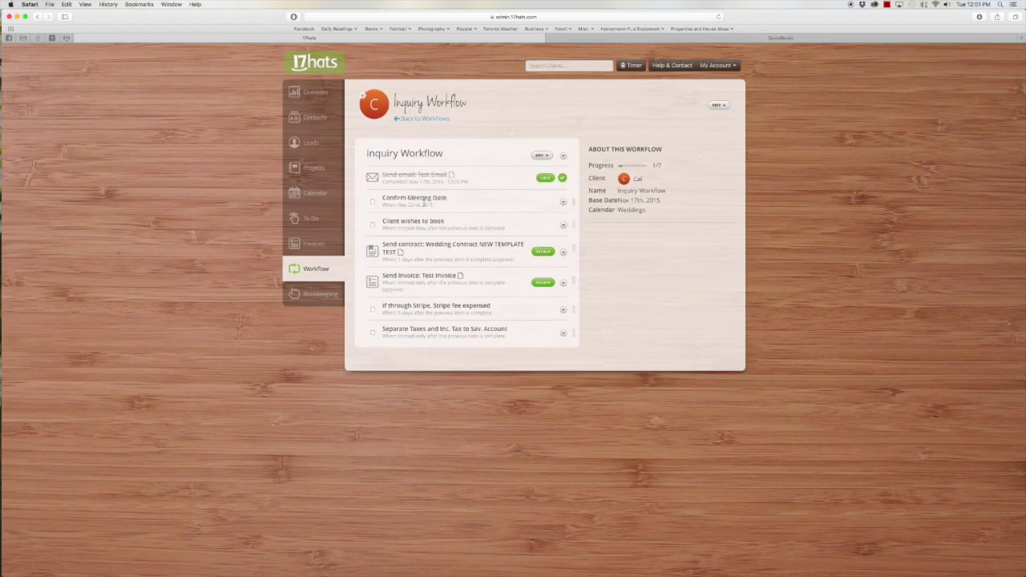
pyautogui.click(372, 203)
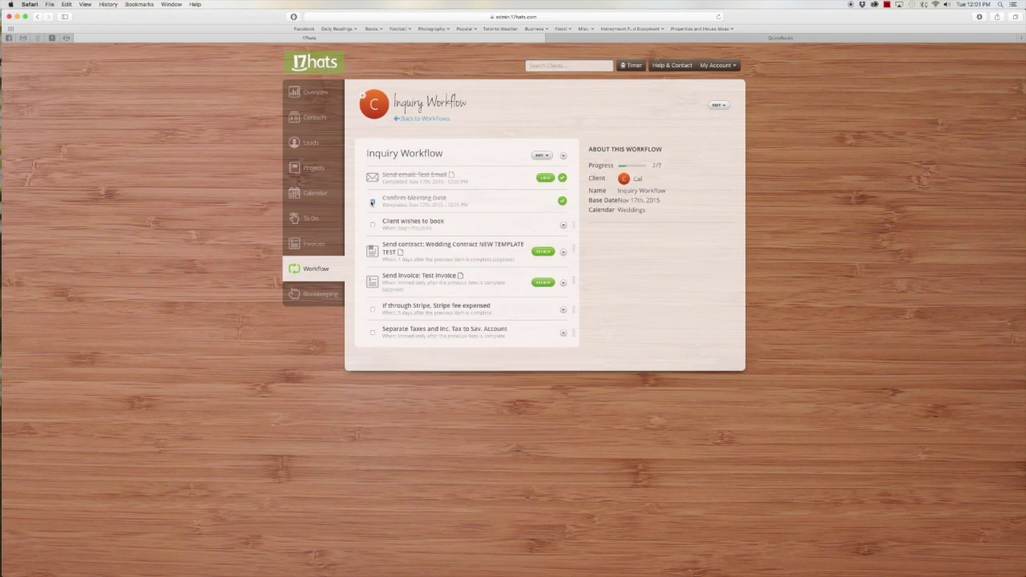
pyautogui.click(372, 226)
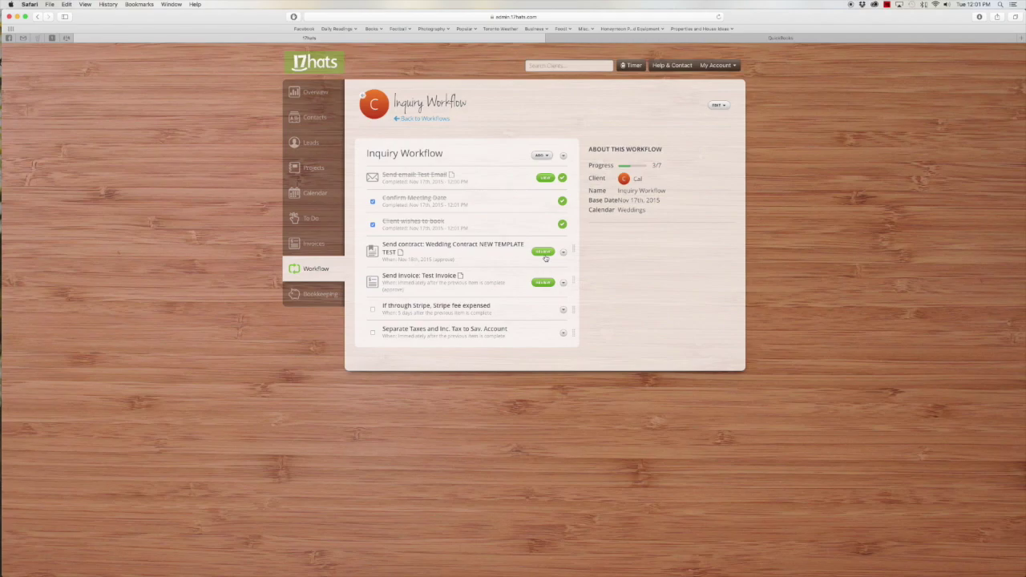
# Send the Wedding Contract with the message 'TEST', then return to the lead's page
pyautogui.click(544, 253)
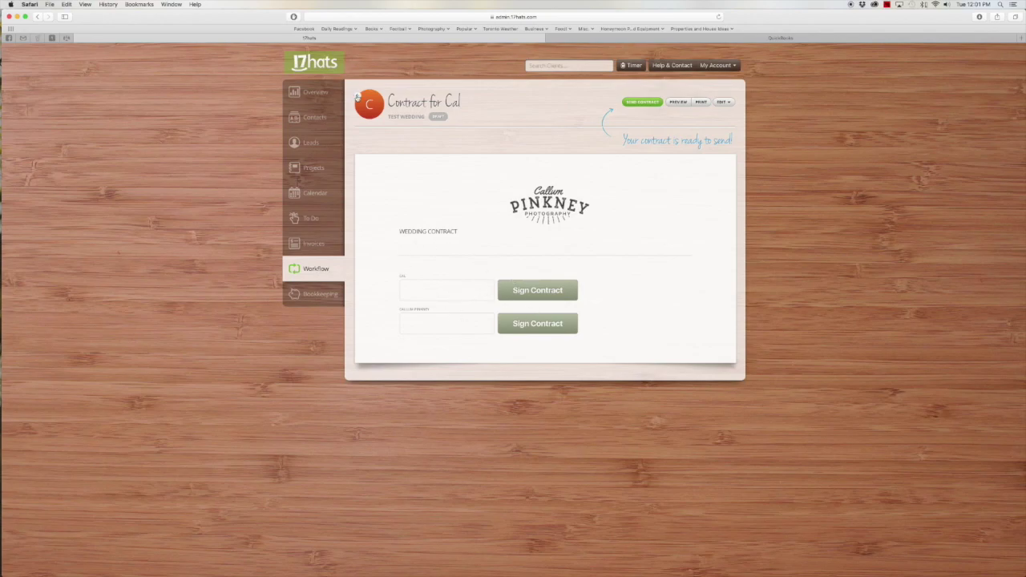
pyautogui.click(644, 102)
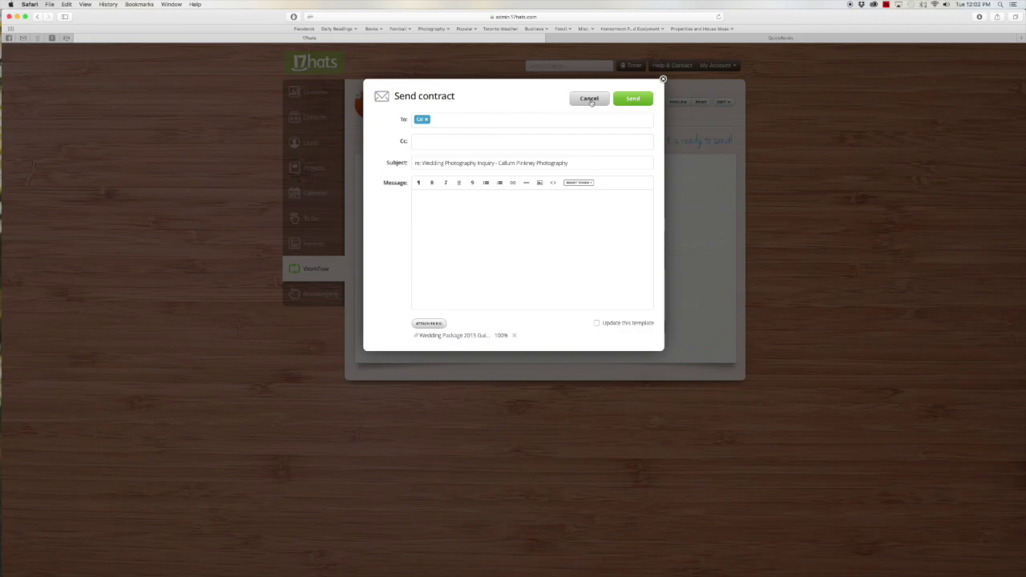
pyautogui.write('TEST WEDDING P')
pyautogui.press('BackSpace')
pyautogui.press('BackSpace')
pyautogui.press('BackSpace')
pyautogui.press('BackSpace')
pyautogui.press('BackSpace')
pyautogui.press('BackSpace')
pyautogui.press('BackSpace')
pyautogui.press('BackSpace')
pyautogui.press('BackSpace')
pyautogui.press('BackSpace')
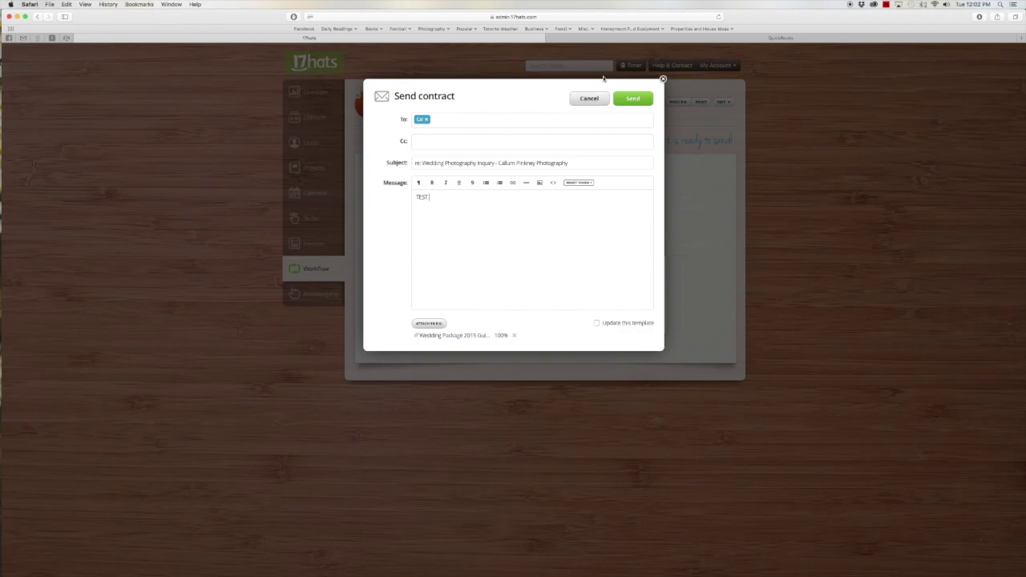
pyautogui.click(630, 101)
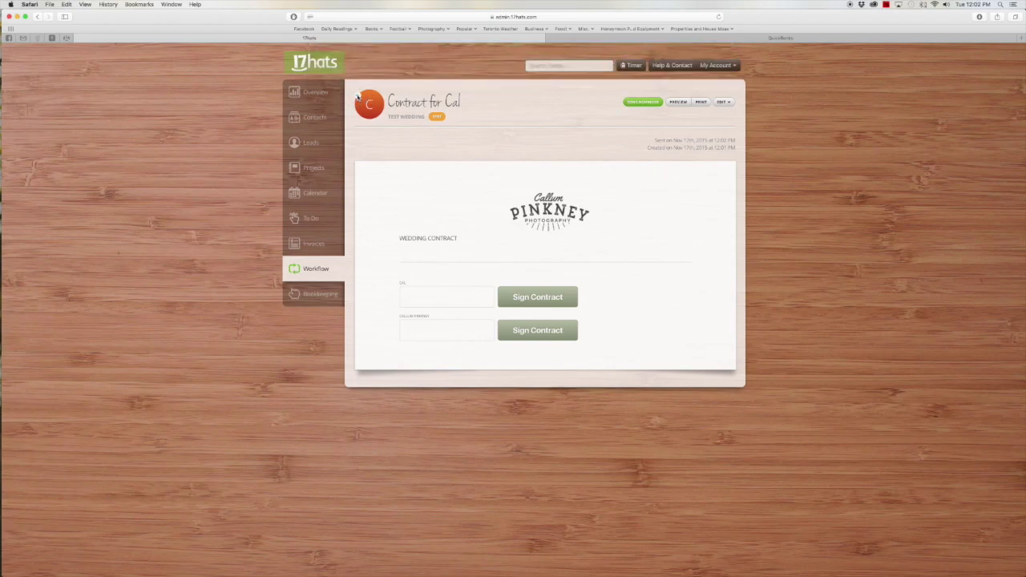
pyautogui.click(359, 96)
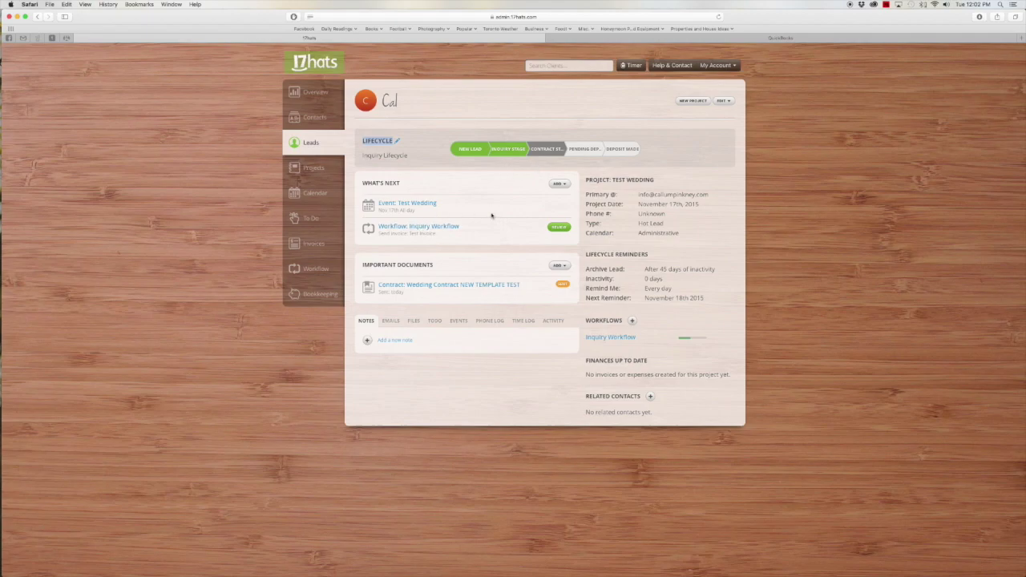
# Delete the Send contract step from the Inquiry Workflow, leaving 3/6, and return to Leads
pyautogui.click(413, 227)
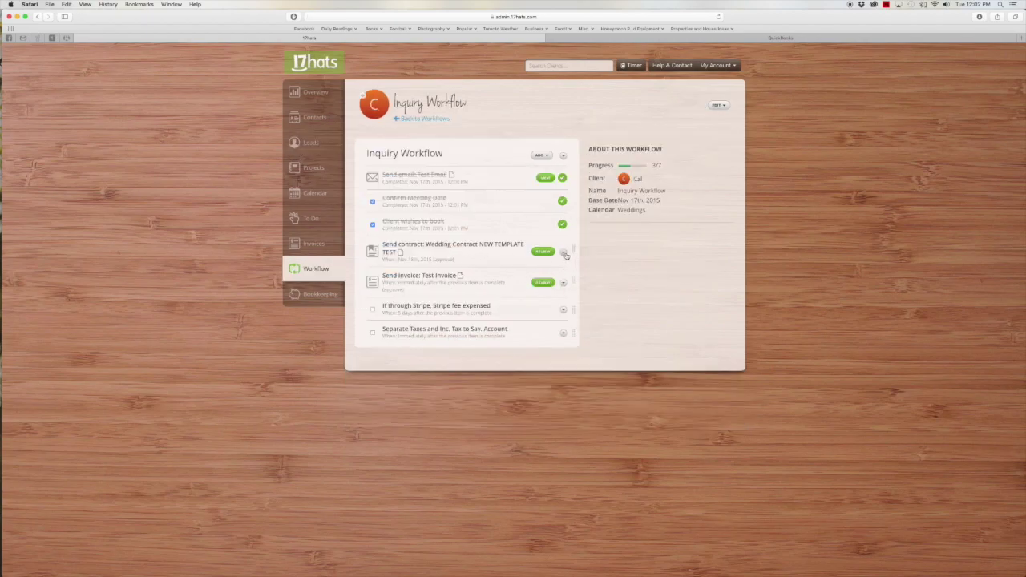
pyautogui.click(564, 252)
pyautogui.click(556, 274)
pyautogui.click(545, 158)
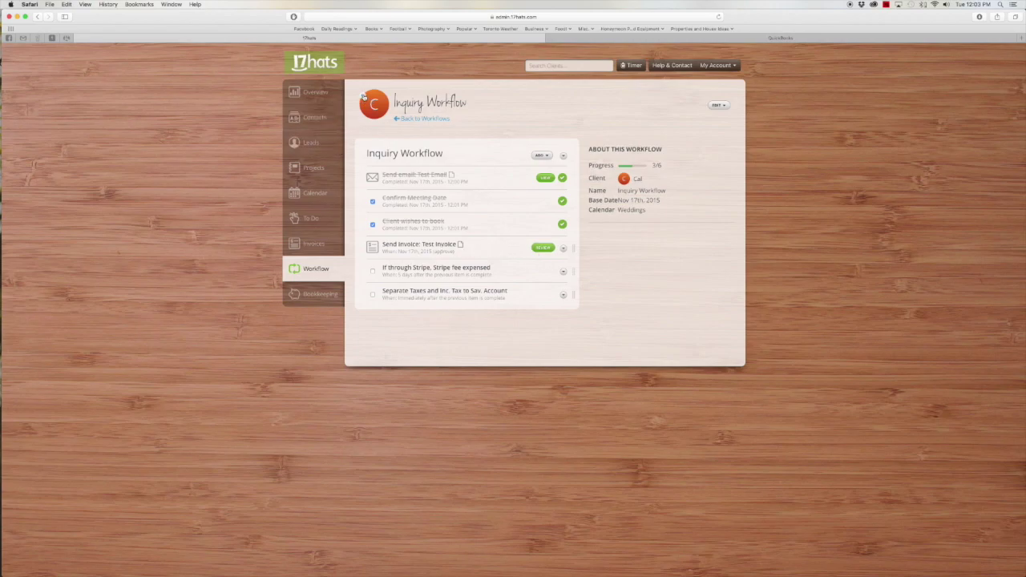
pyautogui.click(365, 97)
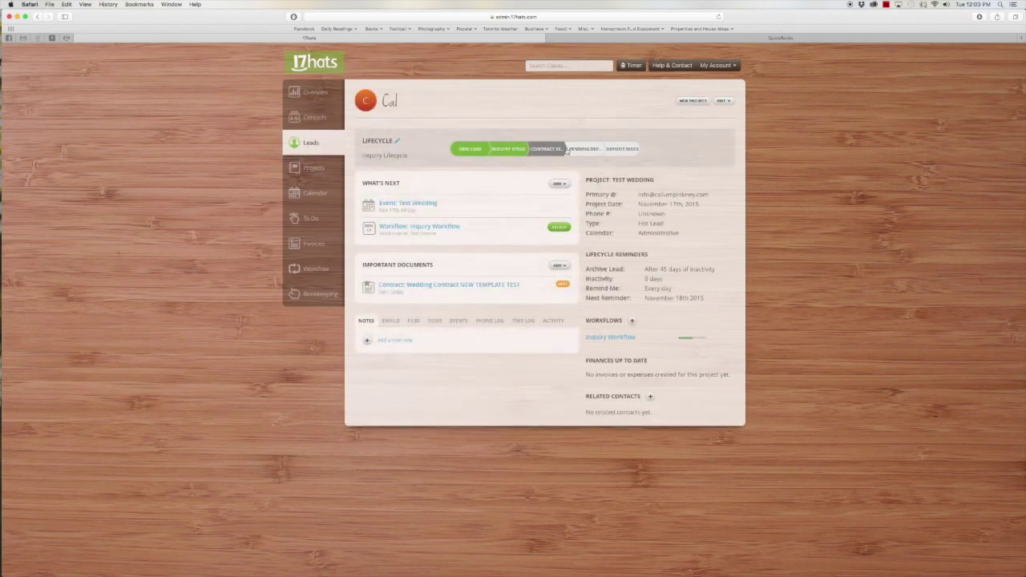
# Check off the INVOICE HERE step in the Inquiry Workflow, bringing progress to 4/6
pyautogui.click(406, 228)
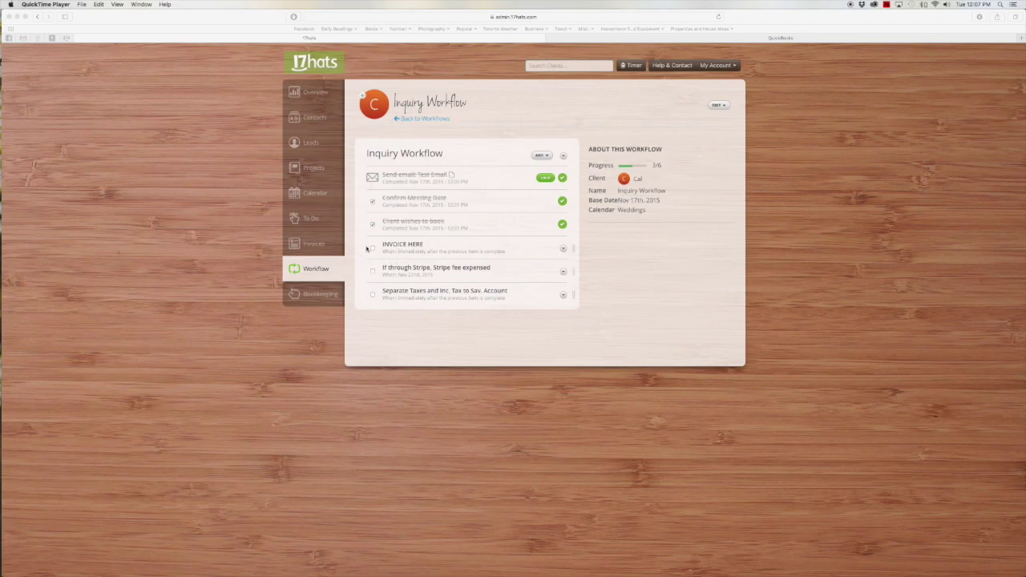
pyautogui.click(372, 249)
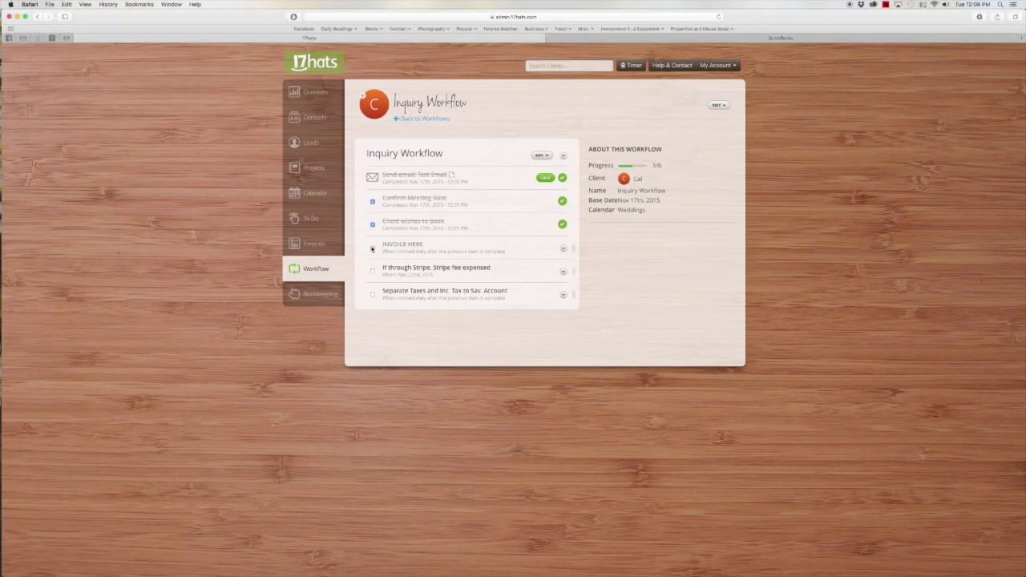
pyautogui.click(372, 248)
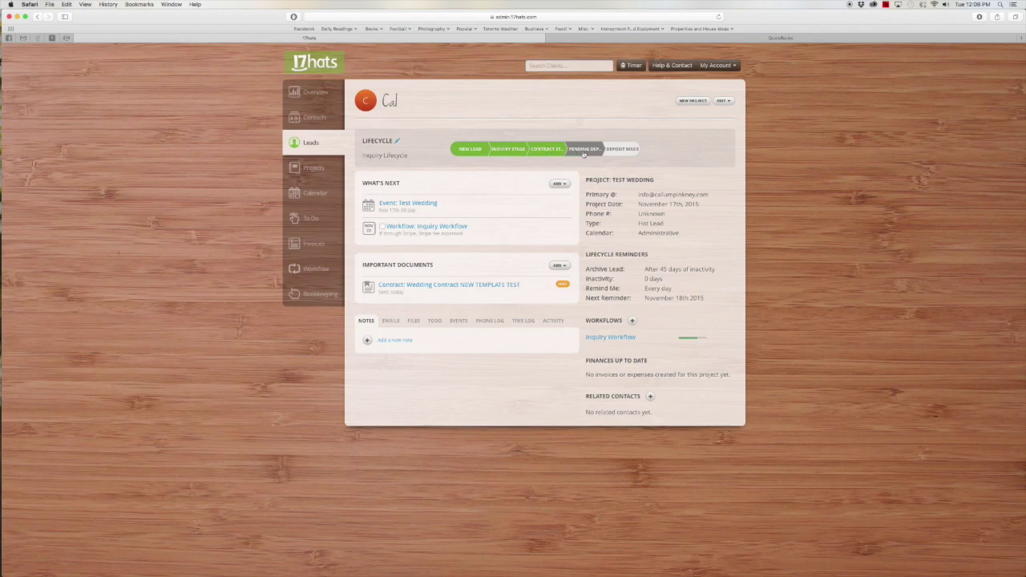
# Change the Pending Deposit Stage status to Complete and confirm the change
pyautogui.moveTo(587, 150)
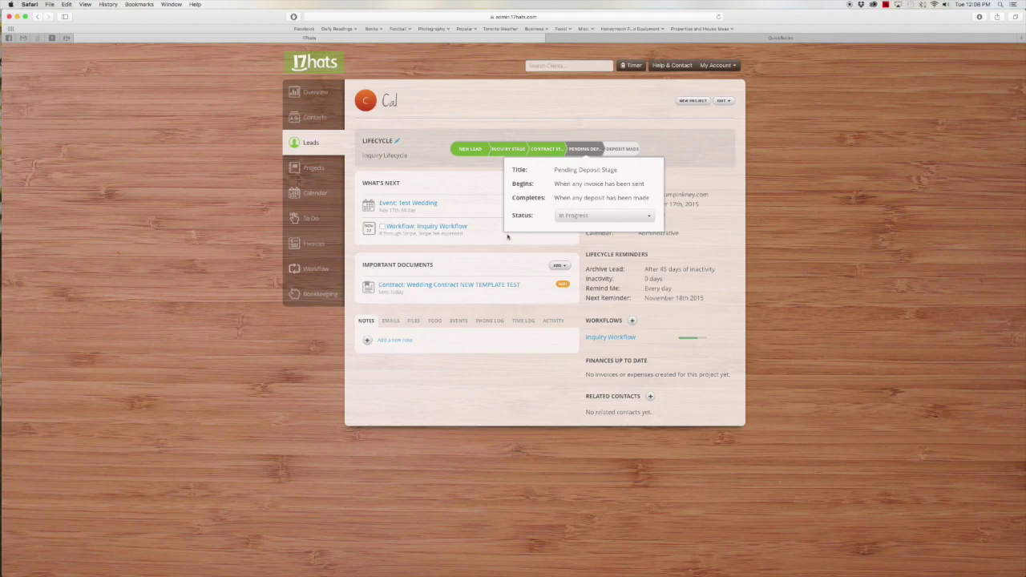
pyautogui.click(614, 217)
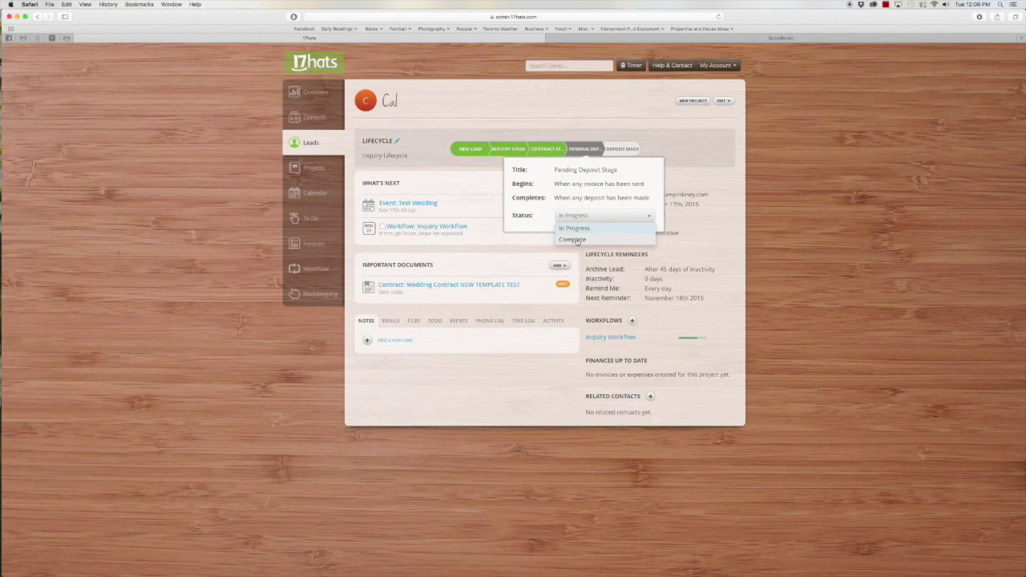
pyautogui.click(574, 240)
pyautogui.click(542, 144)
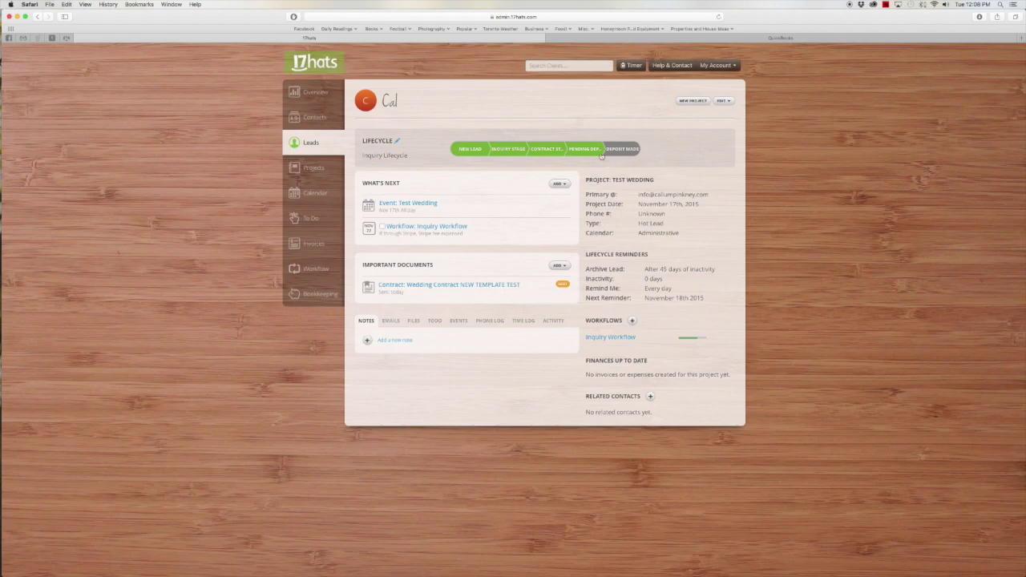
# Select the Deposit Made stage and bring up its status options
pyautogui.click(627, 151)
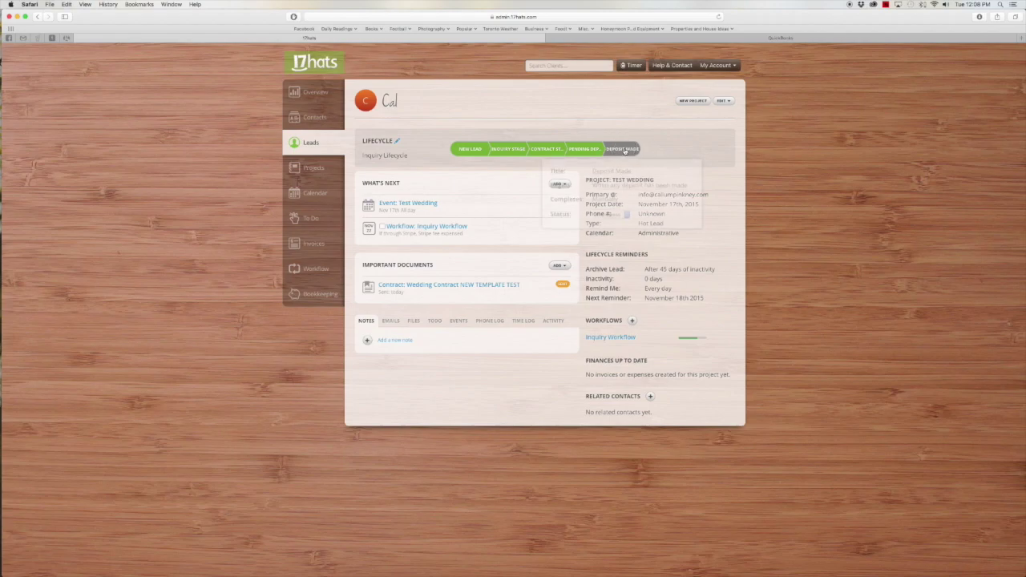
pyautogui.click(609, 213)
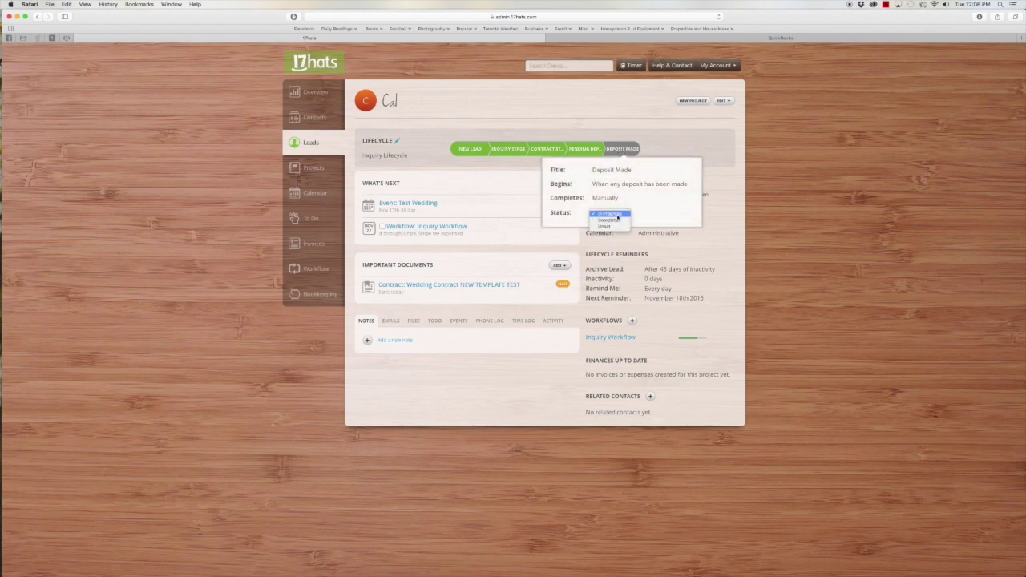